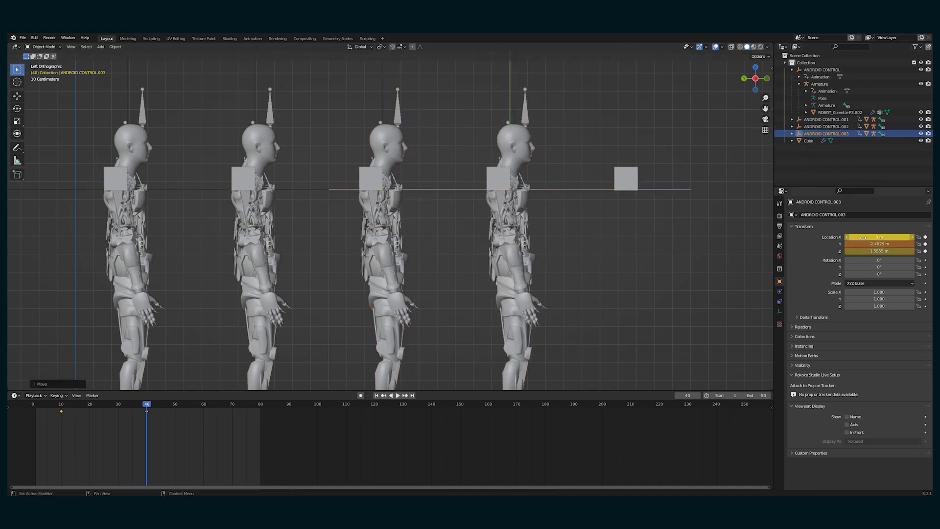
# Step: Return to frame 10, box-select a group of the android rig's keyframes, and show the editing modes
pyautogui.click(61, 405)
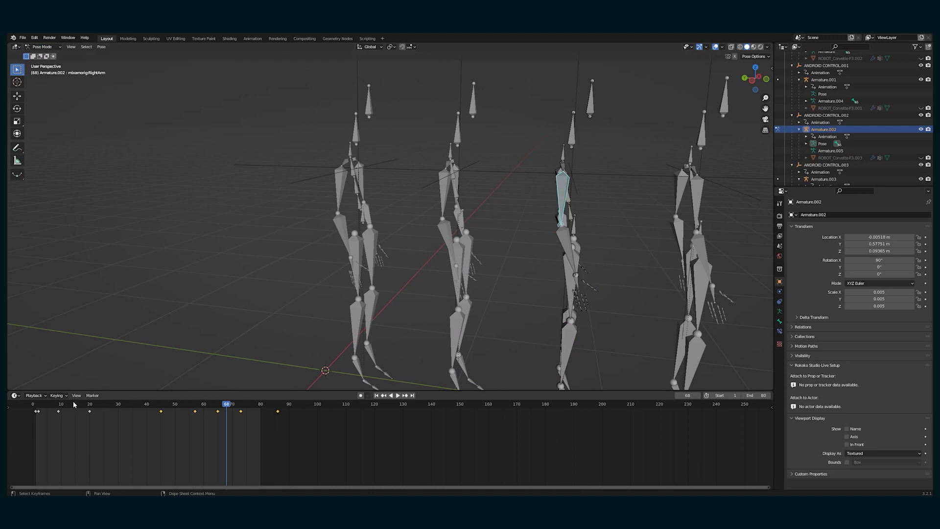
pyautogui.moveTo(340, 427); pyautogui.dragTo(160, 410)
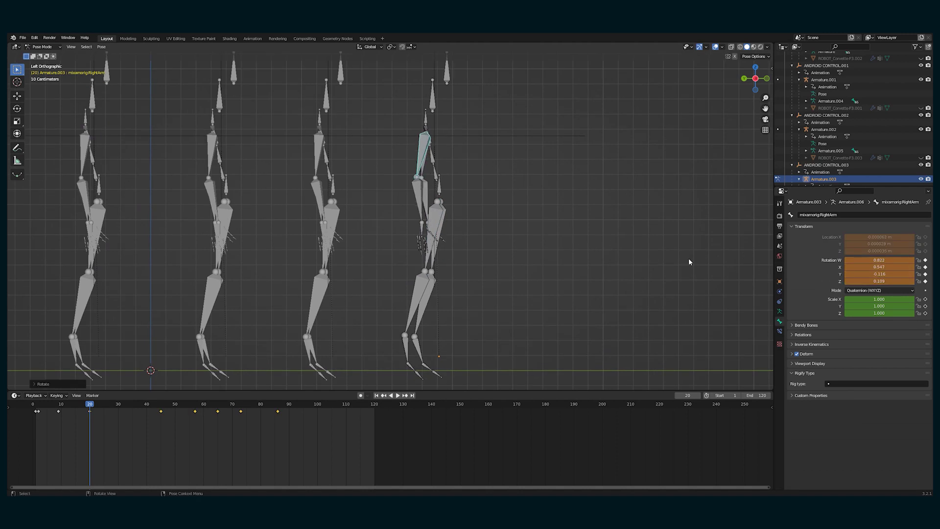
pyautogui.click(42, 46)
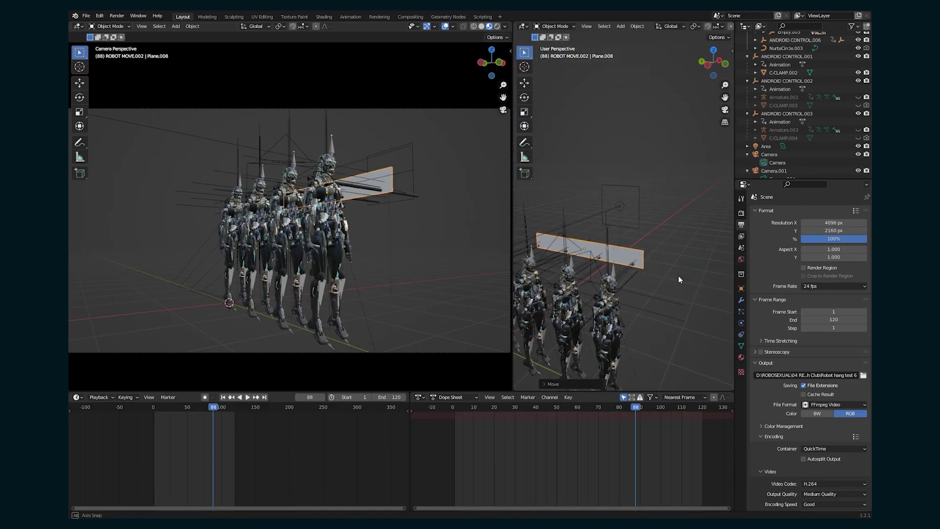
# Step: Enter Edit Mode on the selected object in the robot-rows camera view
pyautogui.press('Tab')
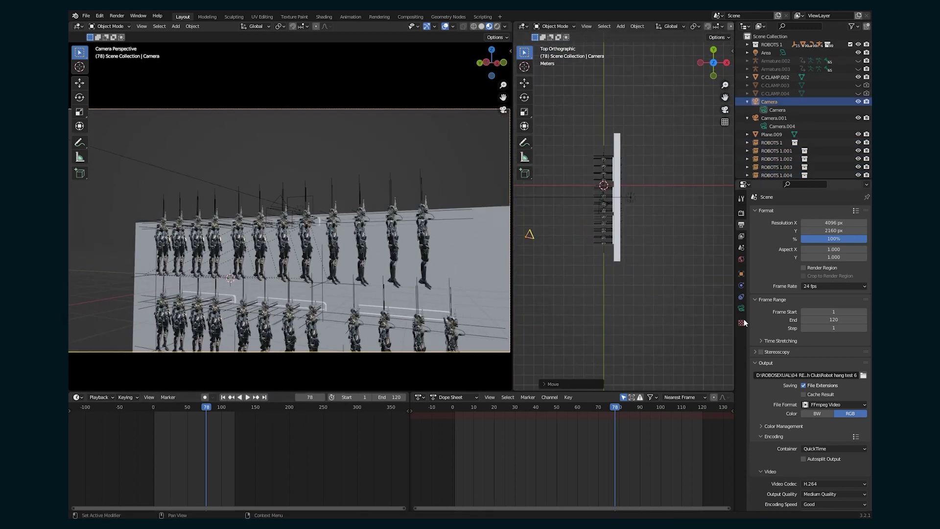
# Step: Switch the left viewport's shading to Rendered to preview the camera view
pyautogui.click(498, 27)
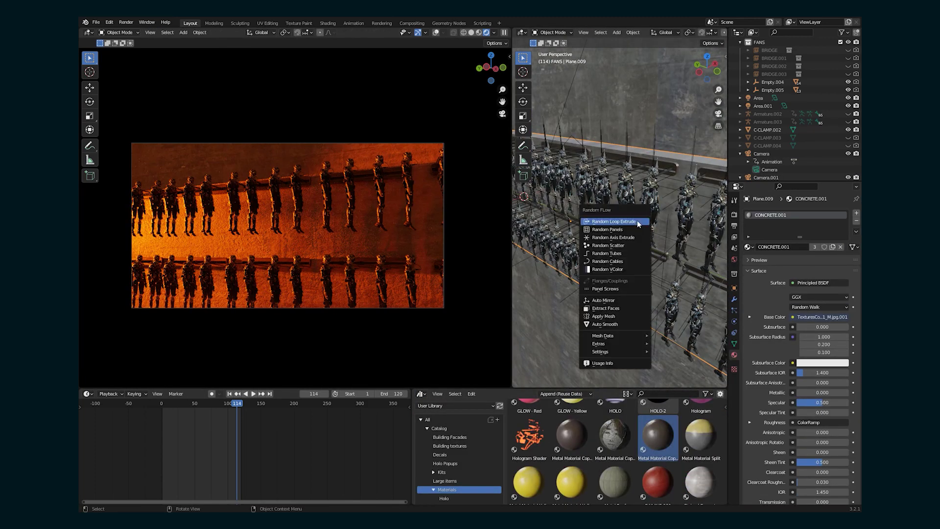
# Step: Generate random panels on the Plane.009 wall with Random Flow, then return to Object Mode
pyautogui.click(631, 229)
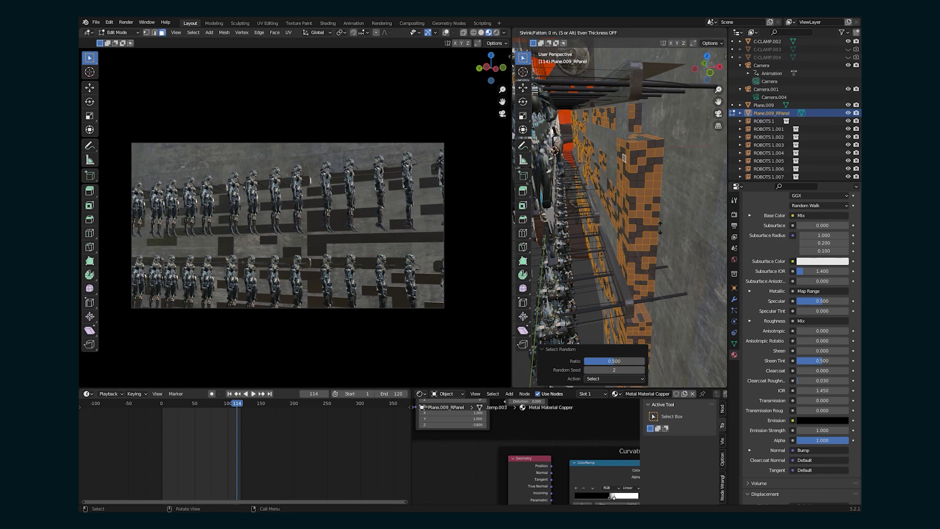
pyautogui.press('Escape')
pyautogui.press('Tab')
# Step: Add screws to the generated panels, scale them along X, and save the file
pyautogui.click(608, 273)
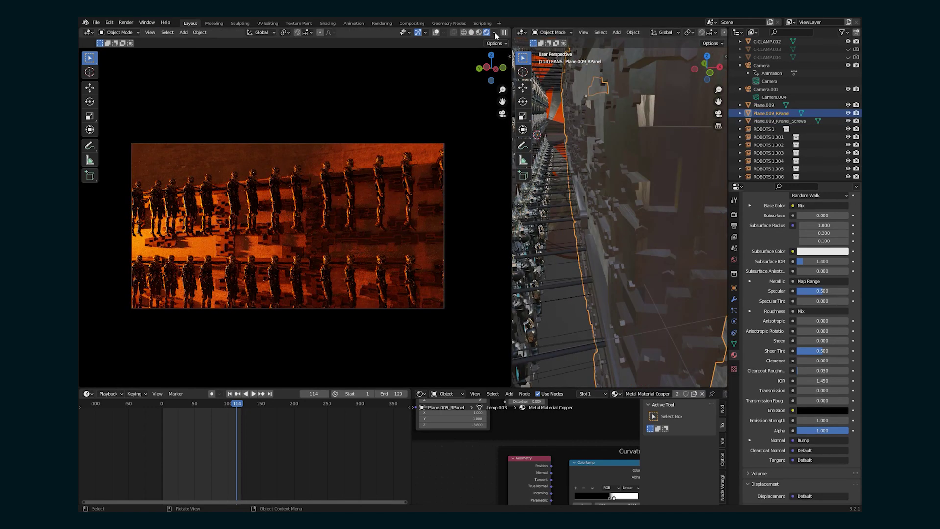
pyautogui.press('s')
pyautogui.press('x')
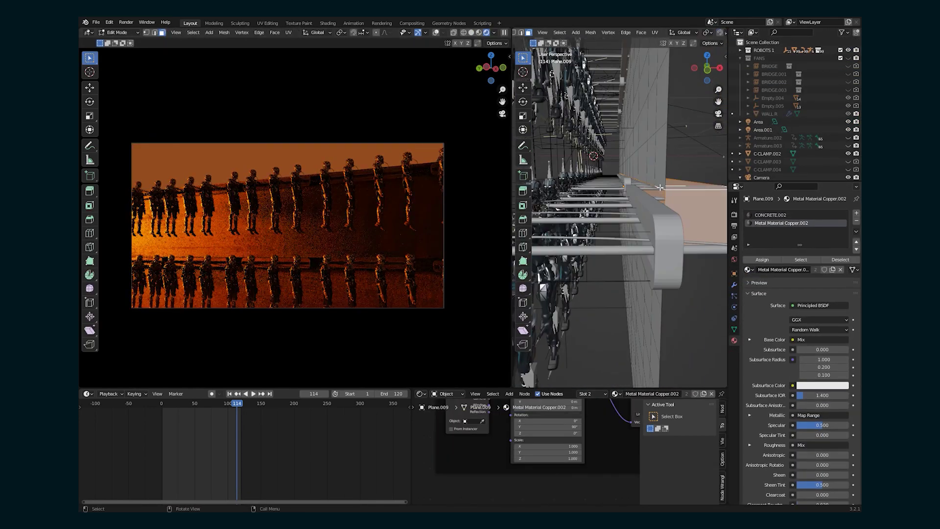
pyautogui.moveTo(660, 187)
pyautogui.mouseDown(button='middle')
pyautogui.moveTo(646, 254)
pyautogui.moveTo(294, 352)
pyautogui.mouseUp(button='middle')
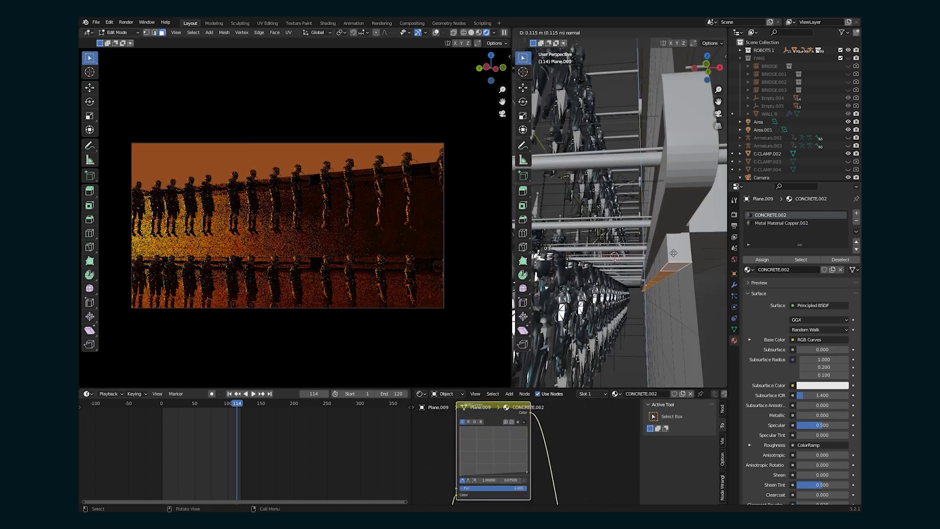
pyautogui.press('Tab')
pyautogui.hotkey('ctrl', 's')
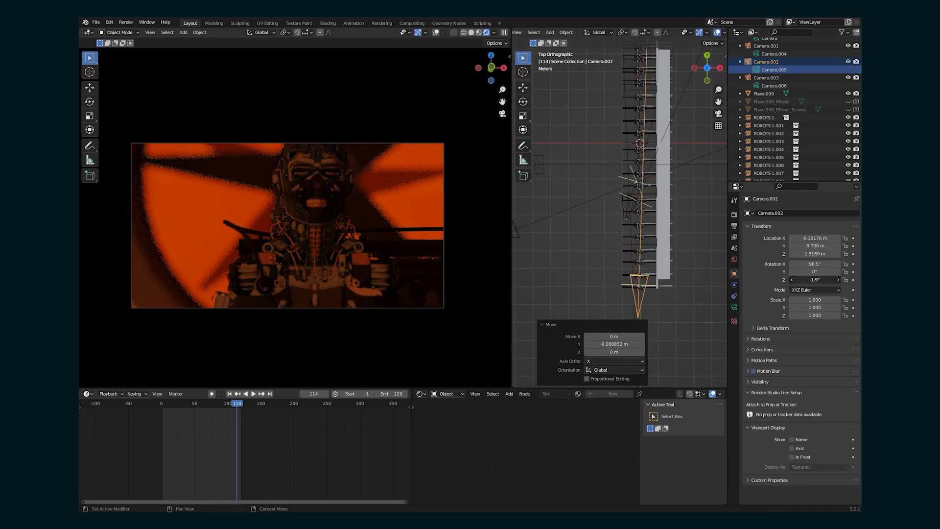
# Step: Scrub the timeline back to frame 63
pyautogui.moveTo(181, 404); pyautogui.dragTo(202, 405)
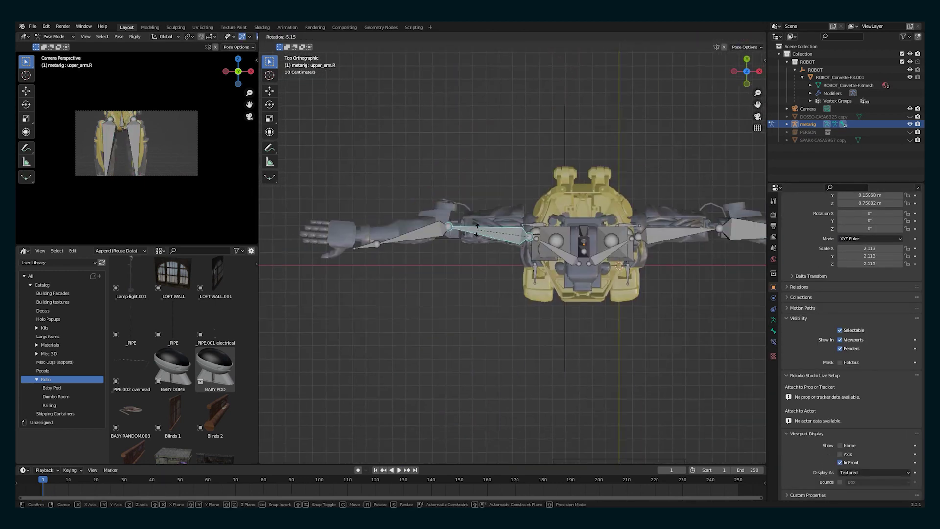
# Step: Orbit around the robot rig and select the upper_arm.R bone
pyautogui.moveTo(624, 236); pyautogui.dragTo(585, 228, button='middle')
pyautogui.click(387, 194)
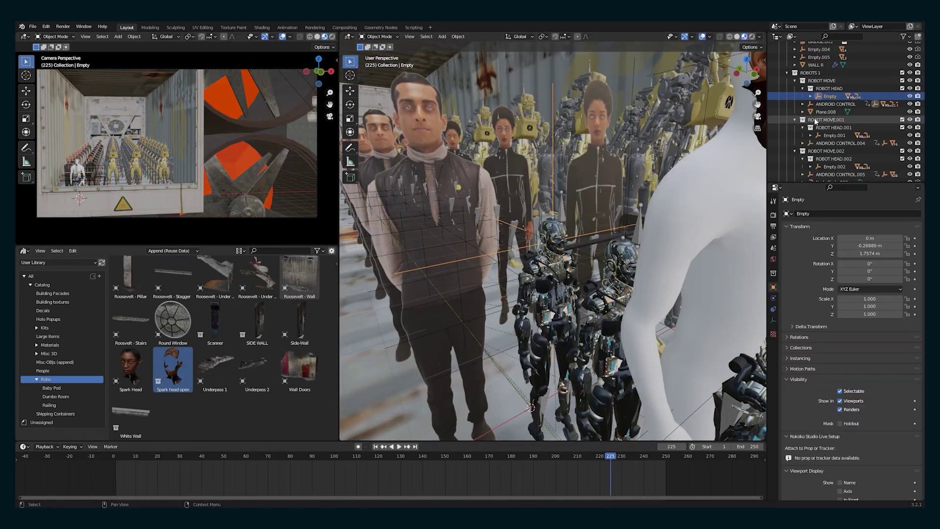
# Step: Bring up actions for the three ANDROID CONTROL objects and play the animation
pyautogui.rightClick(820, 129)
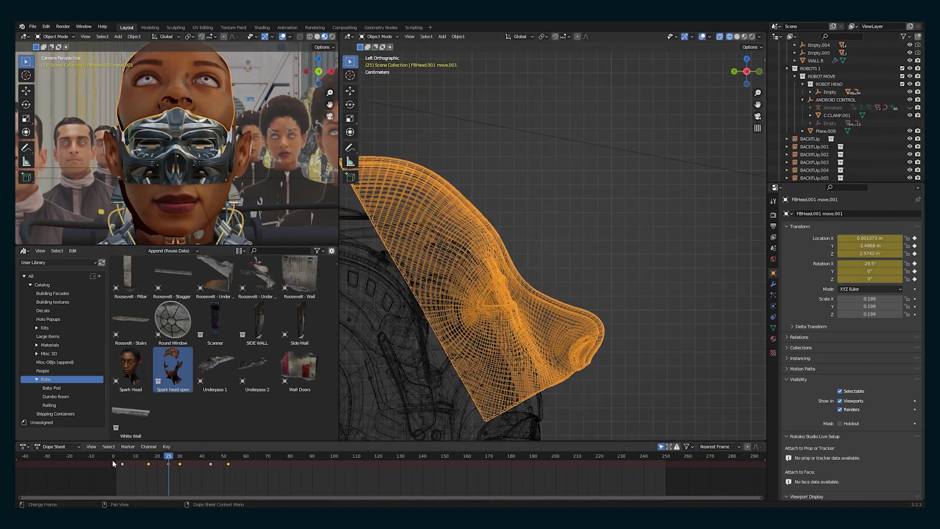
pyautogui.press('space')
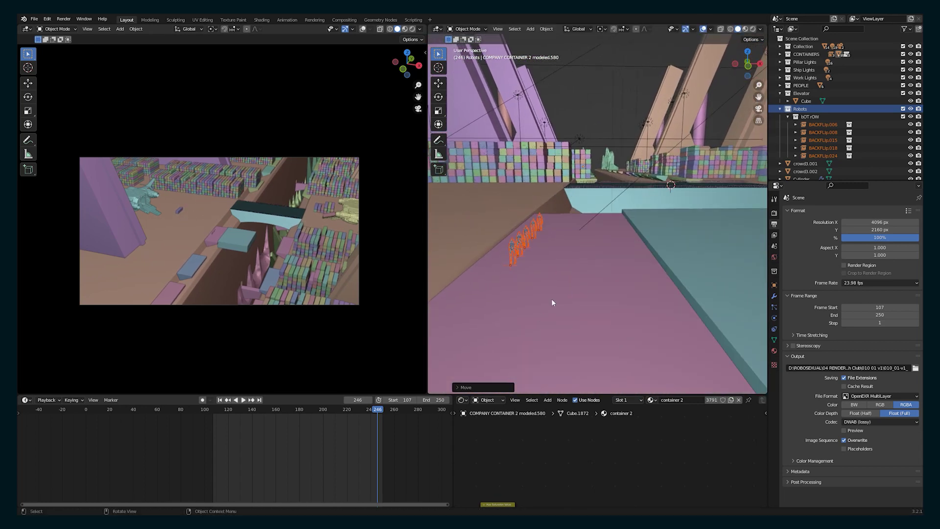
# Step: Add a new camera and move it along the Y axis
pyautogui.press('g')
pyautogui.press('y')
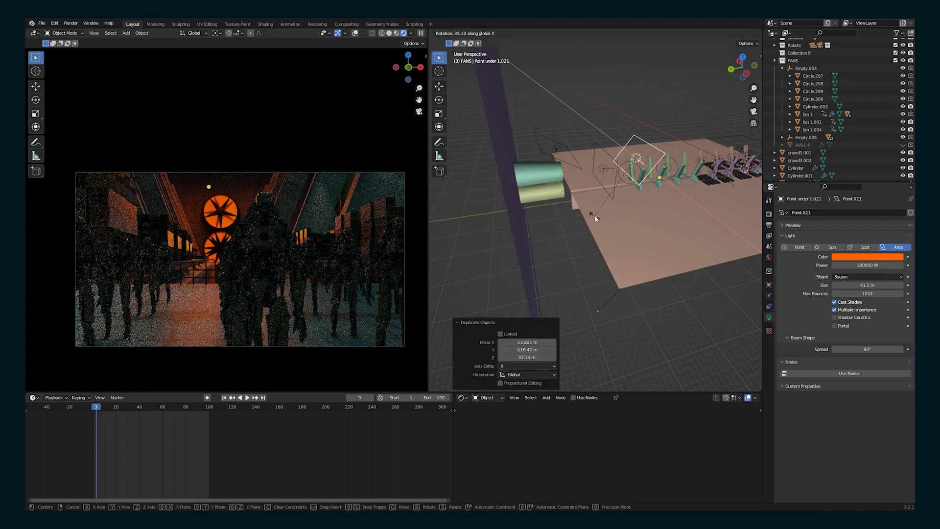
# Step: Confirm the orange light's new rotation and jump to frame 93
pyautogui.click(595, 215)
pyautogui.click(201, 409)
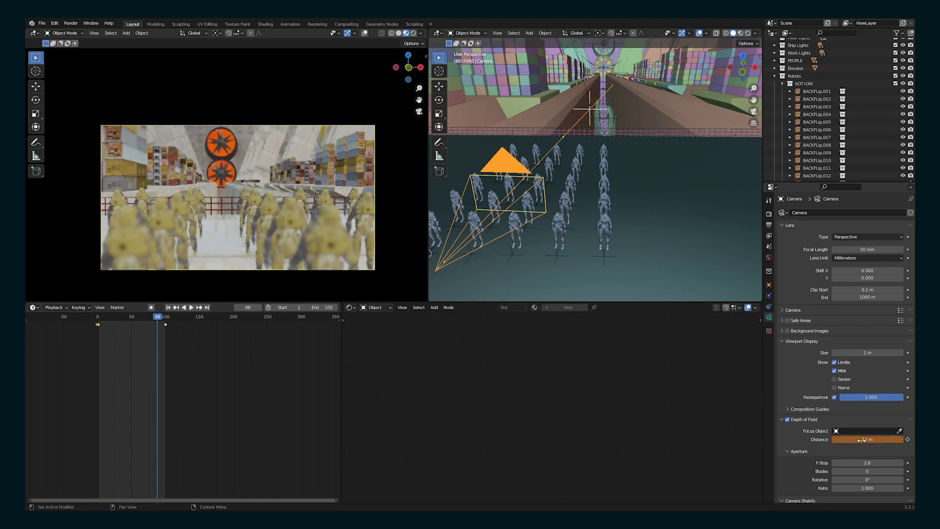
# Step: Render the current frame with Render Image from the Render menu
pyautogui.click(71, 23)
pyautogui.click(86, 32)
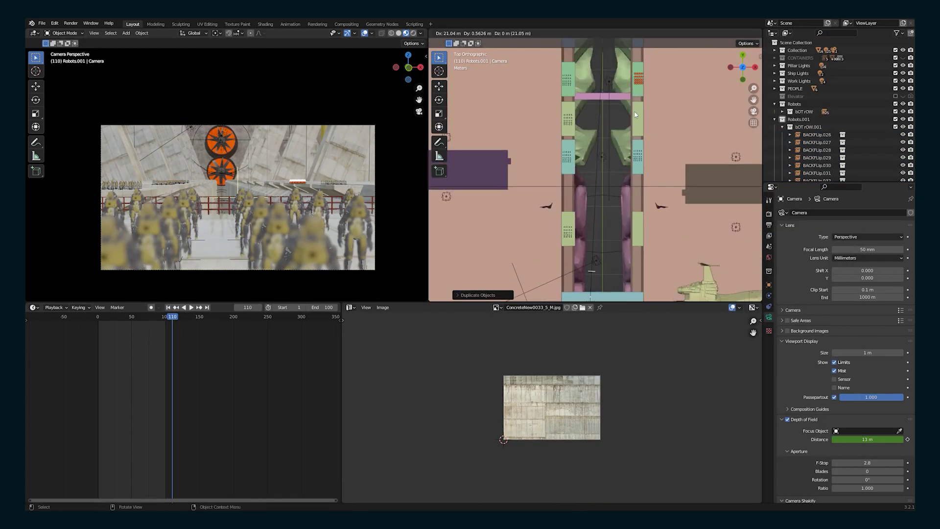
# Step: Add a Decimate modifier to one crowd robot to reduce its 254835-face mesh
pyautogui.click(527, 136)
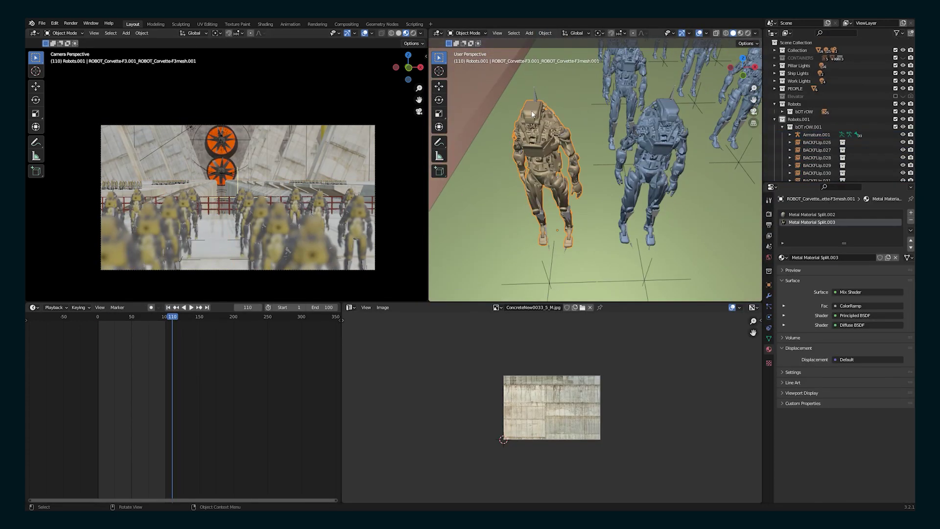
pyautogui.click(832, 213)
pyautogui.click(749, 269)
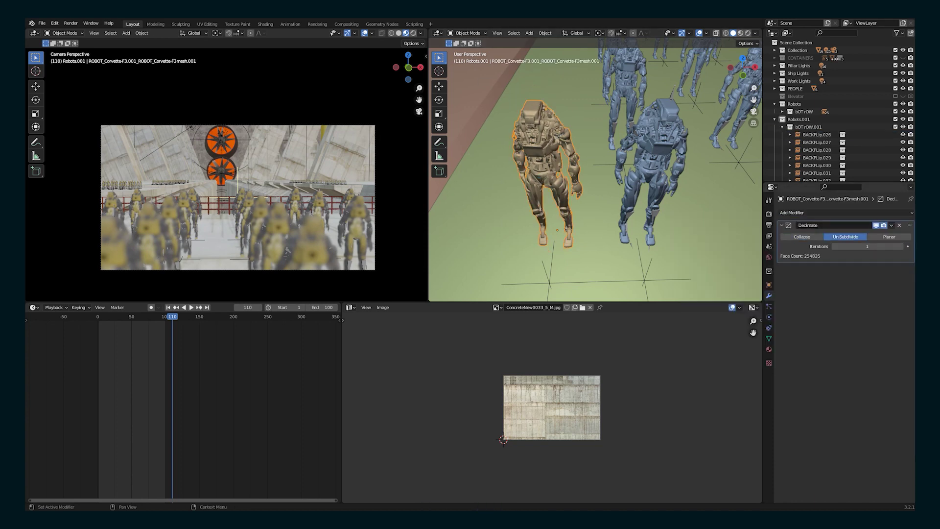